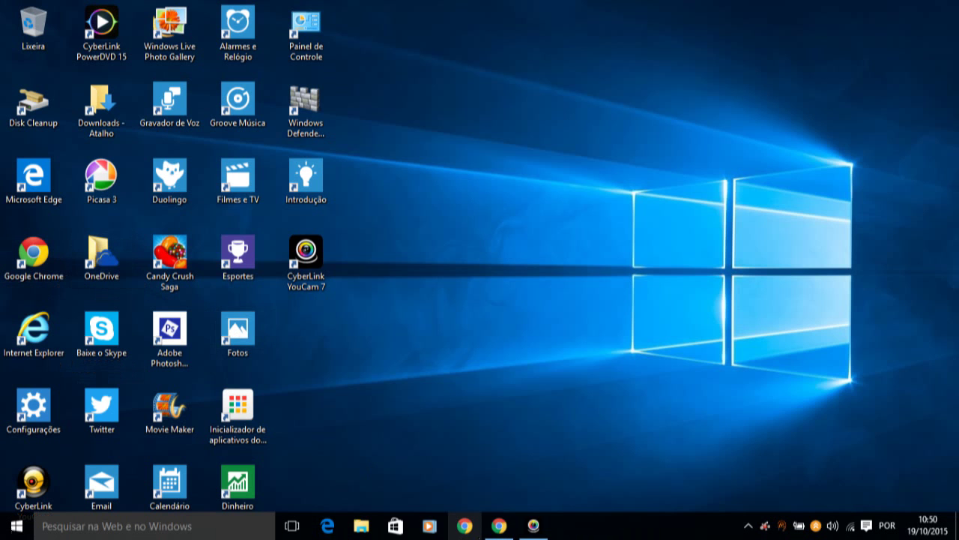
# Switch to Google Chrome, open its settings page and expand the advanced settings.
pyautogui.click(499, 526)
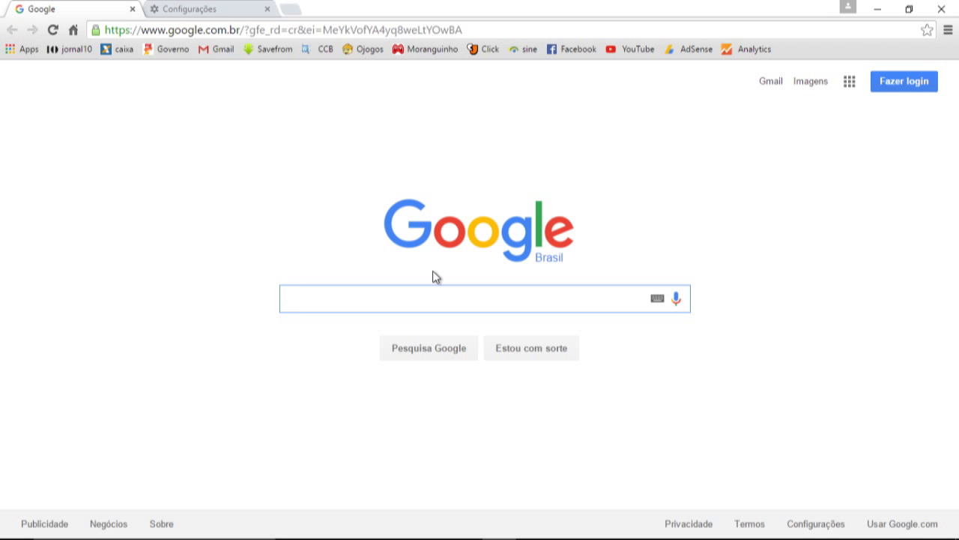
pyautogui.click(948, 32)
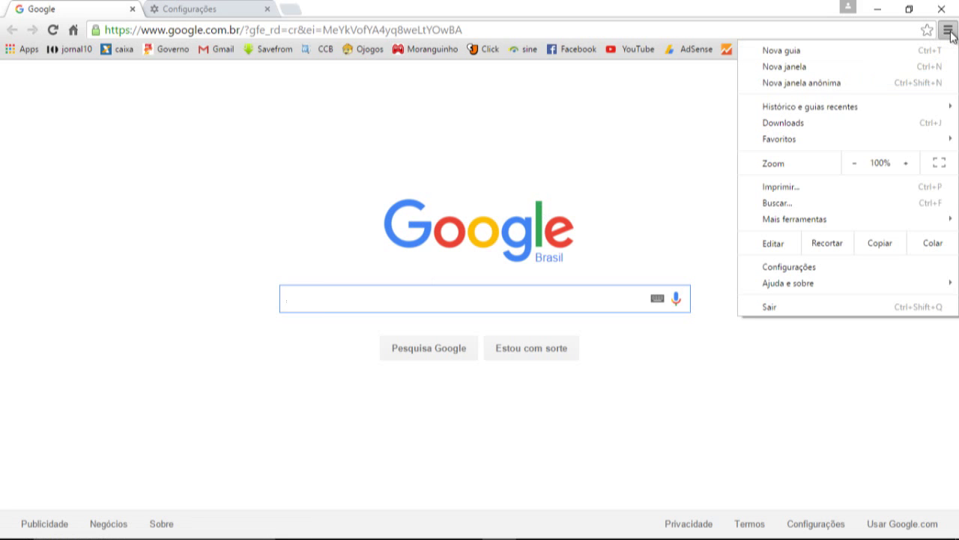
pyautogui.click(804, 268)
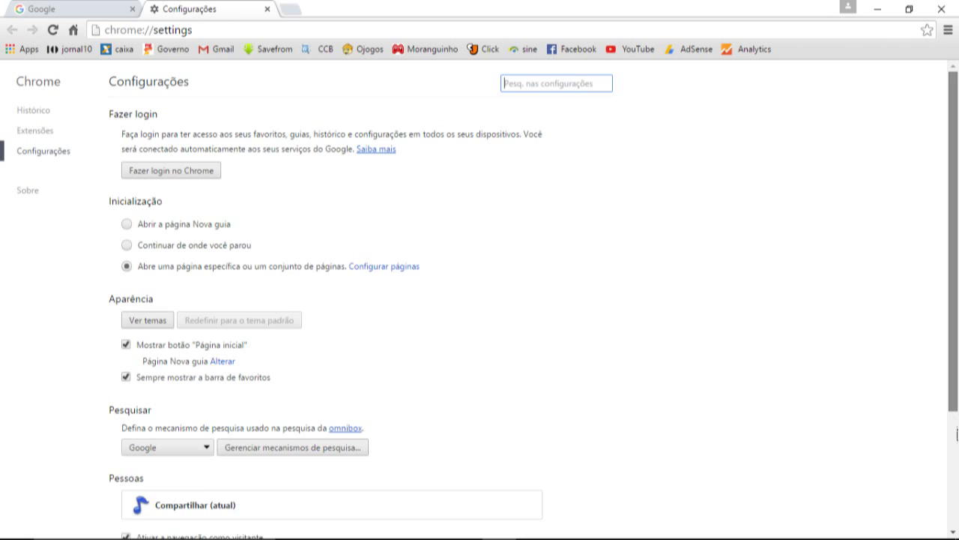
pyautogui.scroll(-3, 955, 418)
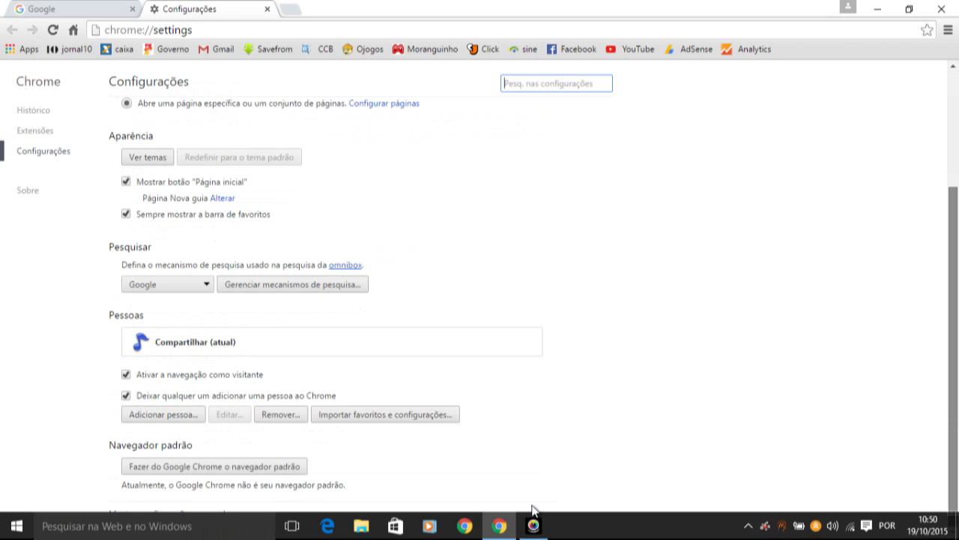
pyautogui.click(169, 515)
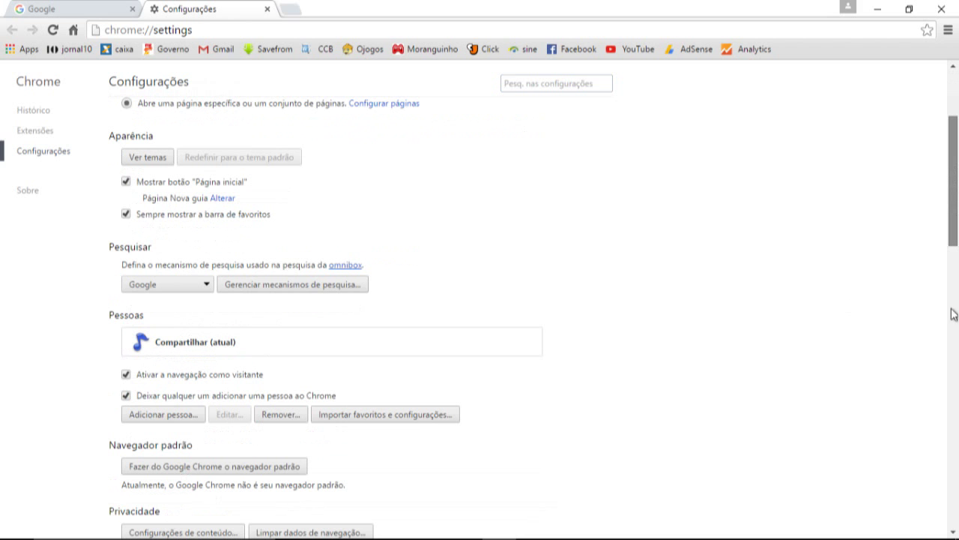
# Review the "Redefinir configurações" dialog for restoring the original defaults and cancel the reset.
pyautogui.scroll(-15, 480, 299)
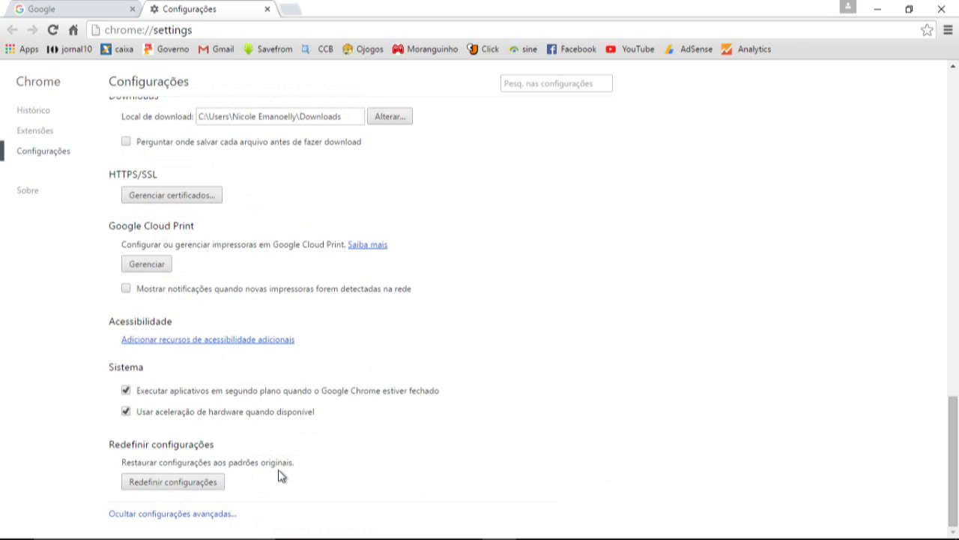
pyautogui.click(163, 487)
pyautogui.click(164, 489)
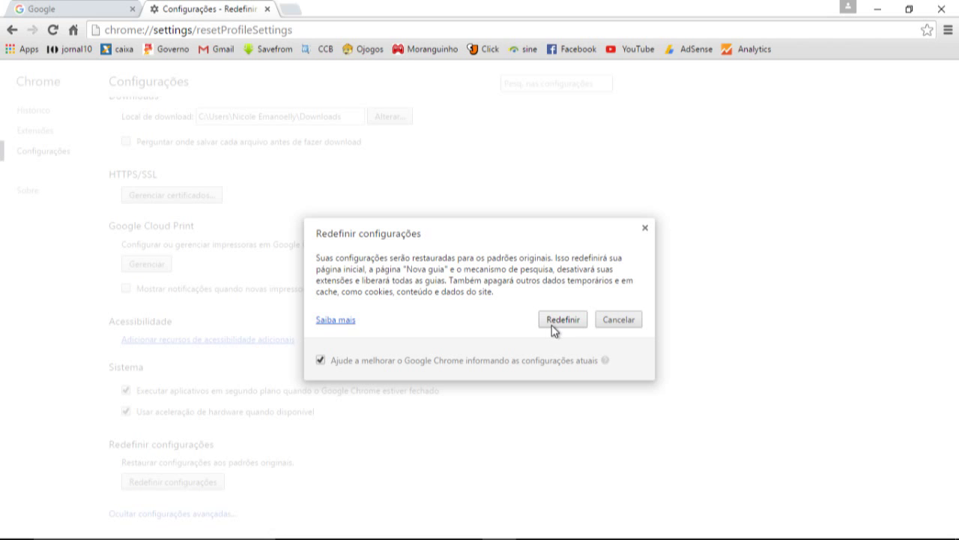
pyautogui.click(624, 321)
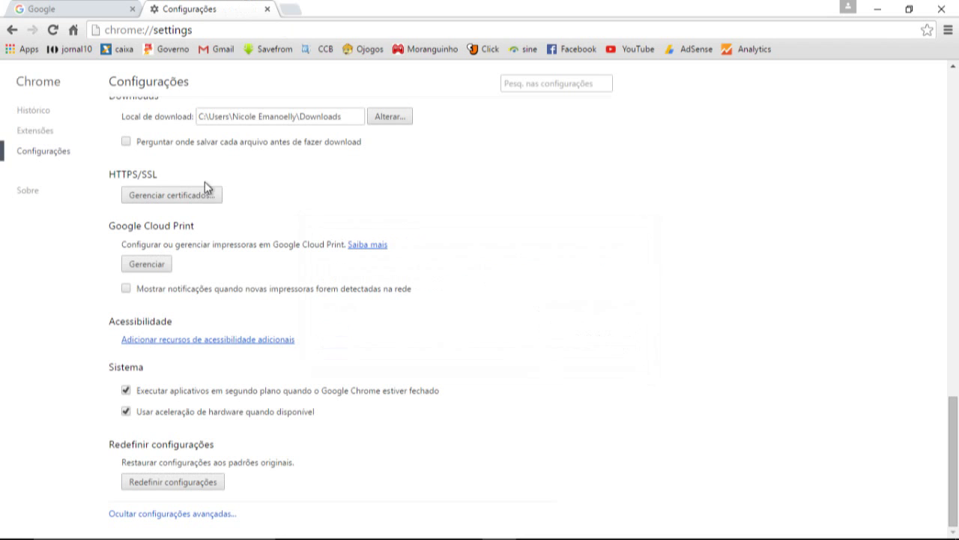
# Open the extensions page and try to disable and remove the 0h h1 extension.
pyautogui.click(47, 132)
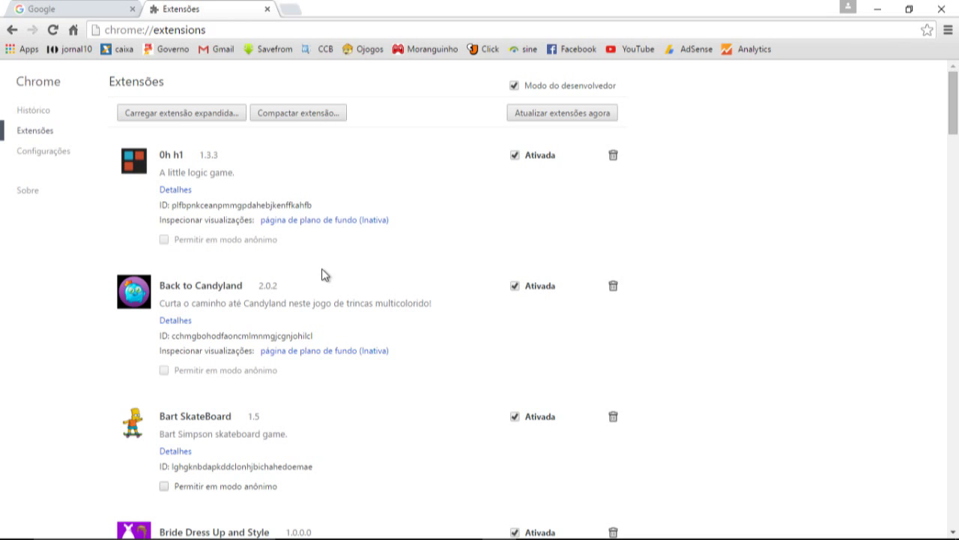
pyautogui.click(515, 156)
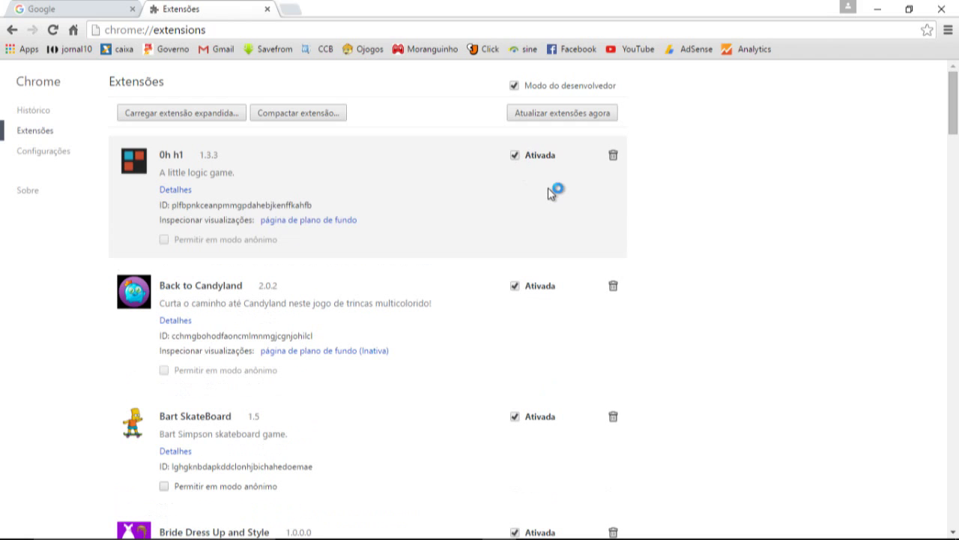
pyautogui.click(613, 155)
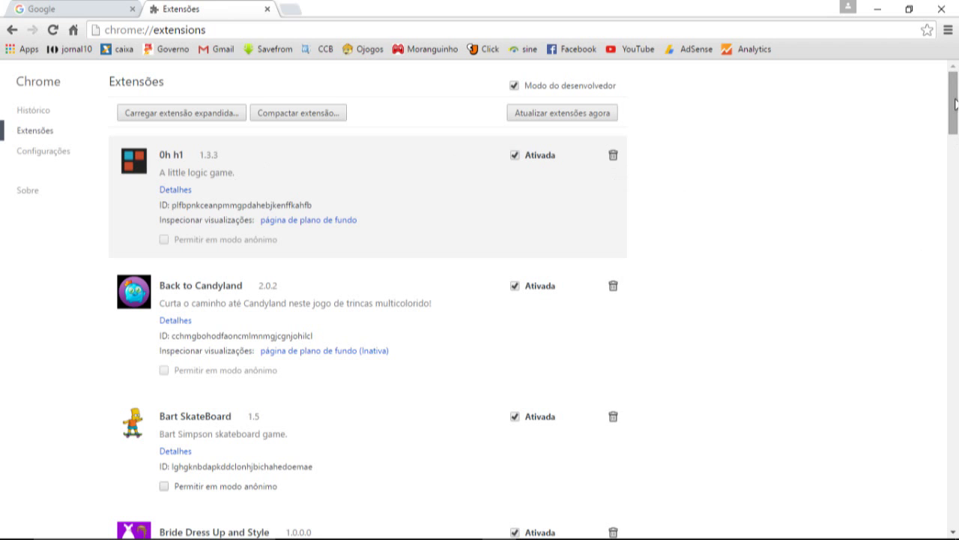
# Look through the list of installed extensions for unwanted entries and return to its beginning.
pyautogui.moveTo(953, 103); pyautogui.dragTo(954, 298)
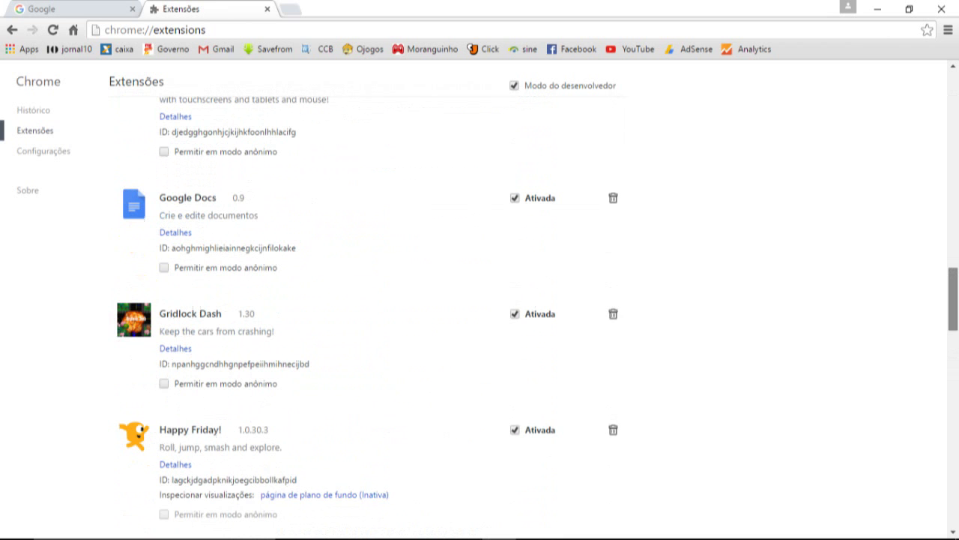
pyautogui.scroll(2, 956, 172)
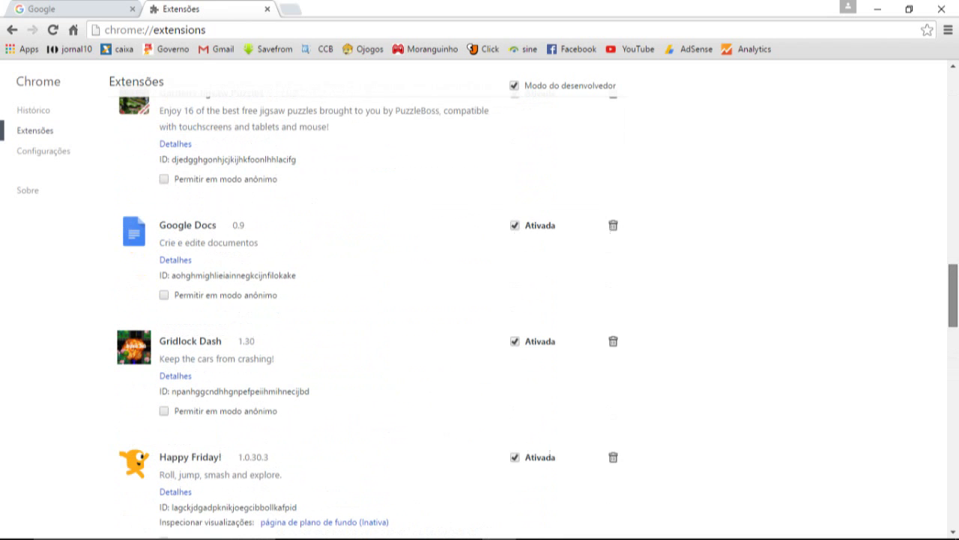
pyautogui.scroll(8, 955, 172)
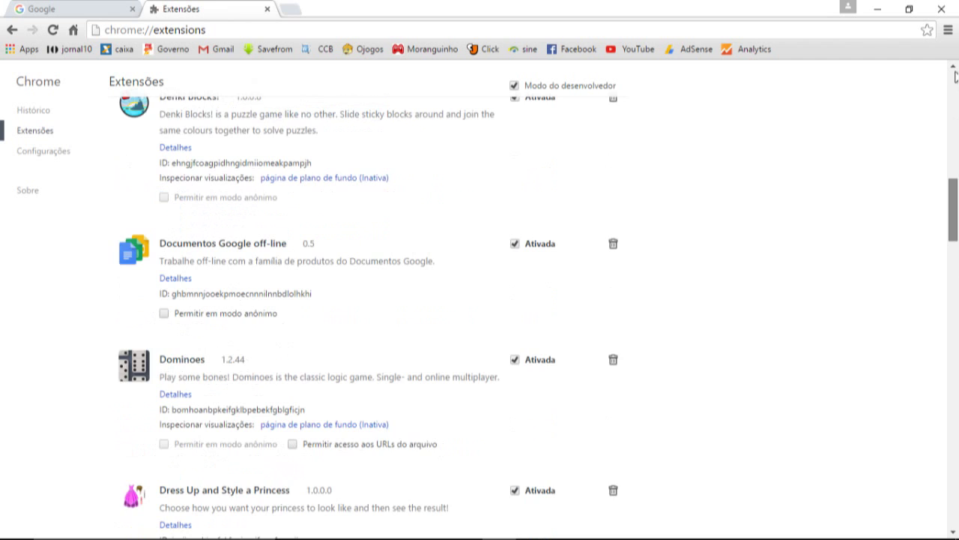
pyautogui.scroll(6, 955, 75)
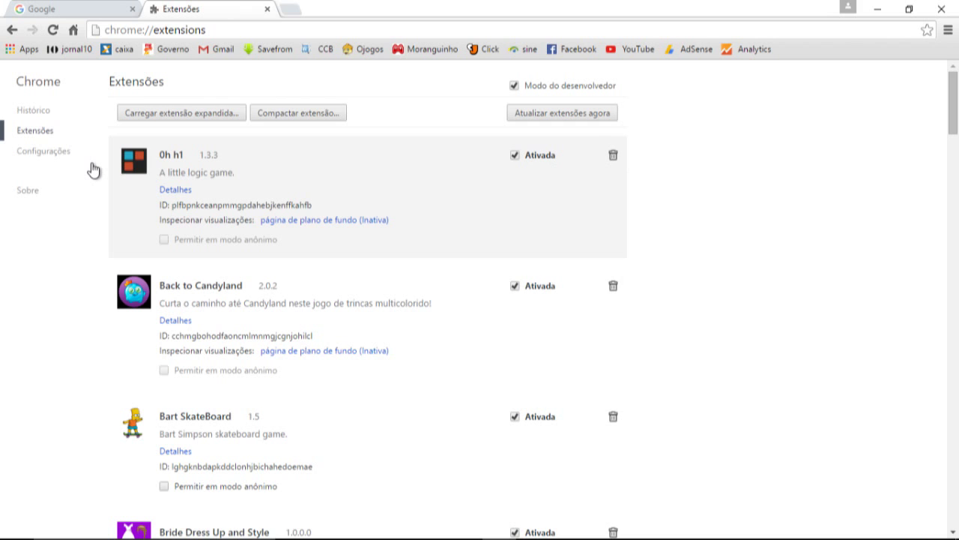
# Return from the extensions page to the main "Configurações" page.
pyautogui.click(45, 153)
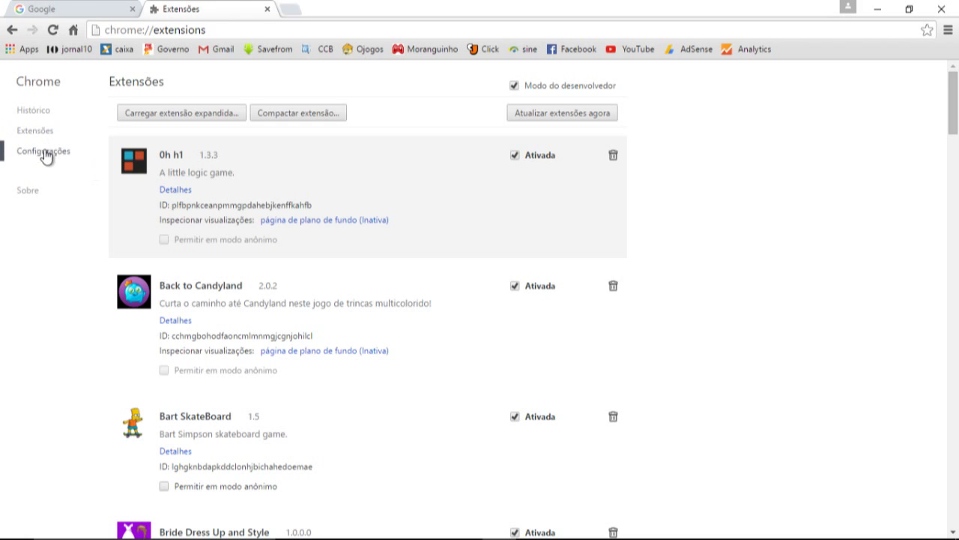
pyautogui.click(90, 9)
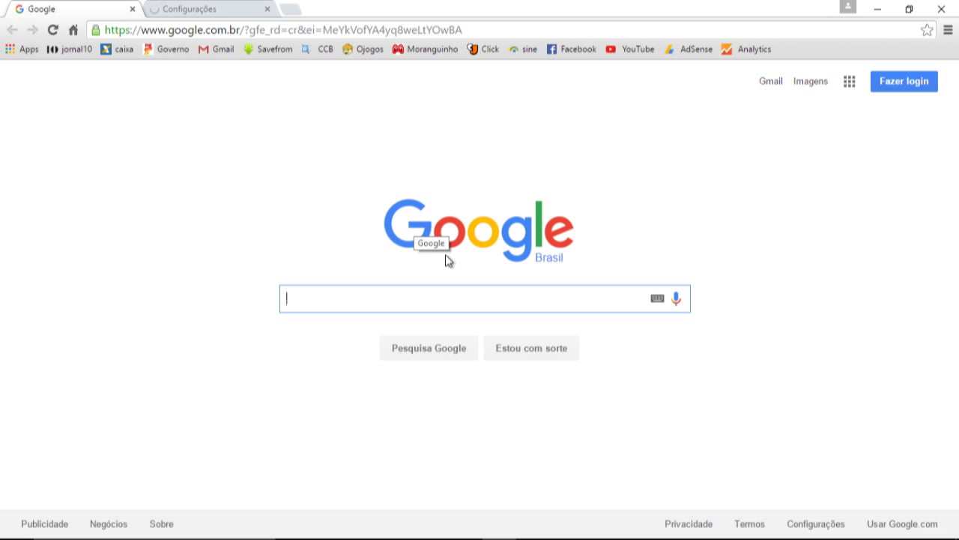
pyautogui.click(207, 9)
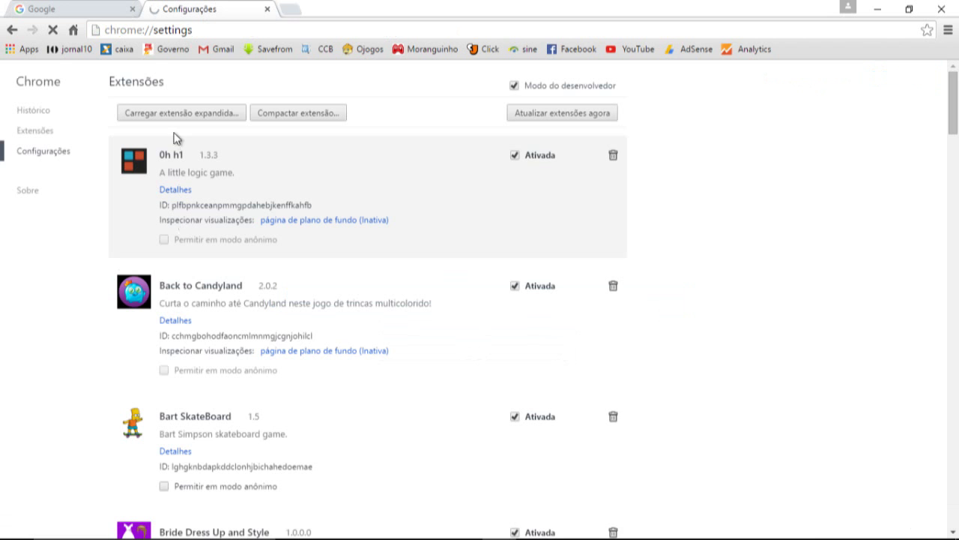
pyautogui.click(48, 152)
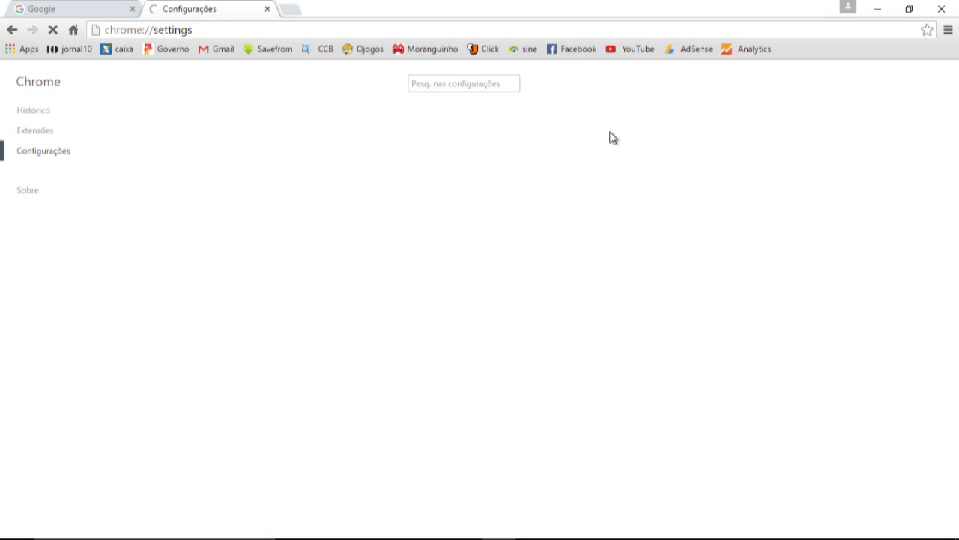
pyautogui.click(949, 32)
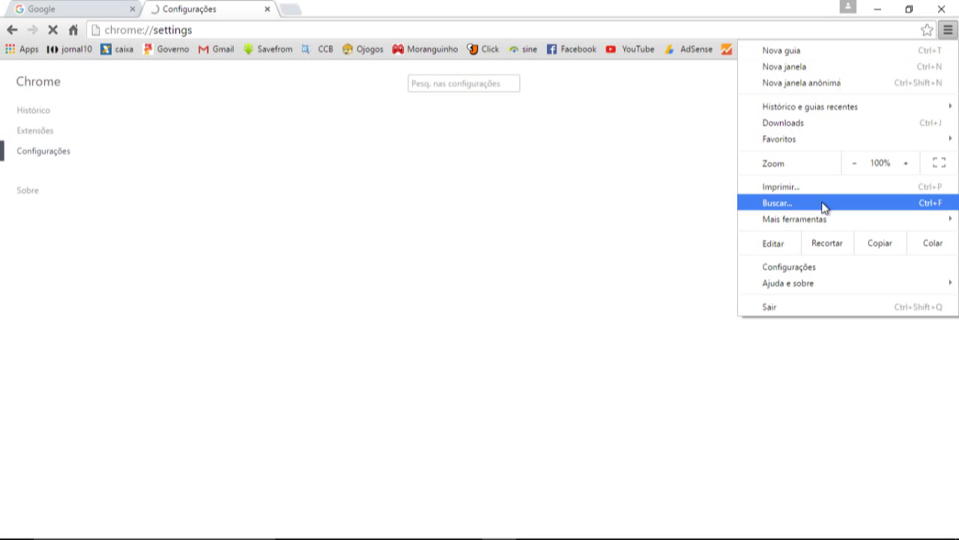
pyautogui.click(797, 270)
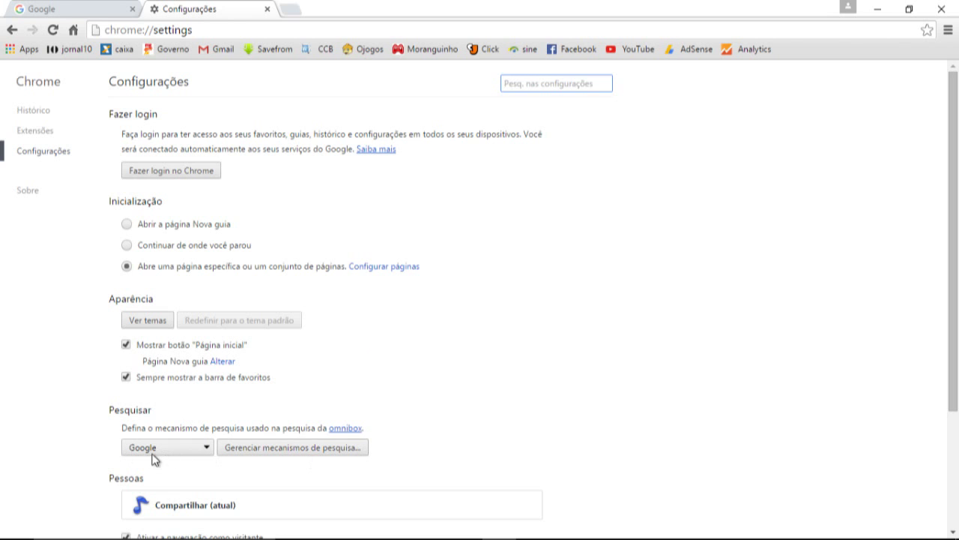
# Examine the omnibox search engine choices and the entries in "Mecanismos de pesquisa", leaving the default engine as it is.
pyautogui.click(207, 447)
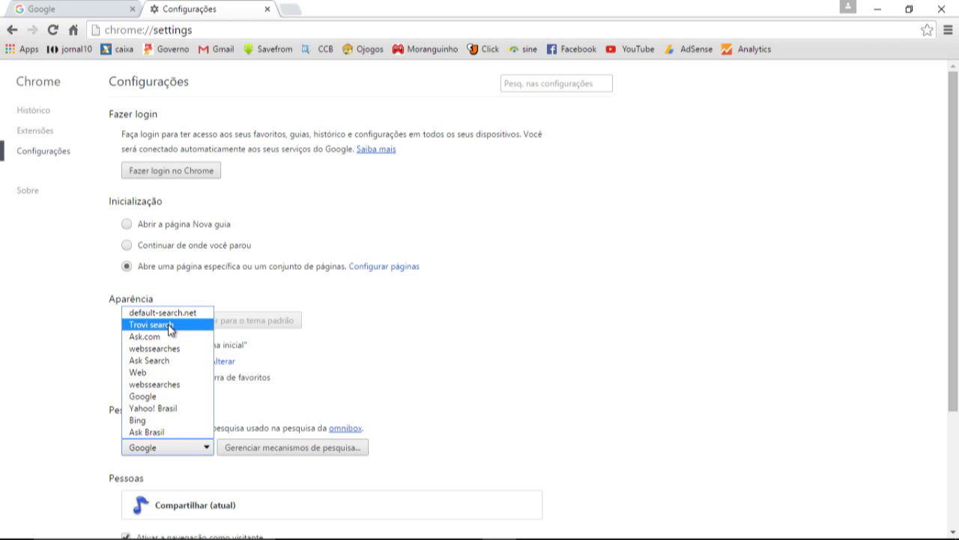
pyautogui.click(207, 448)
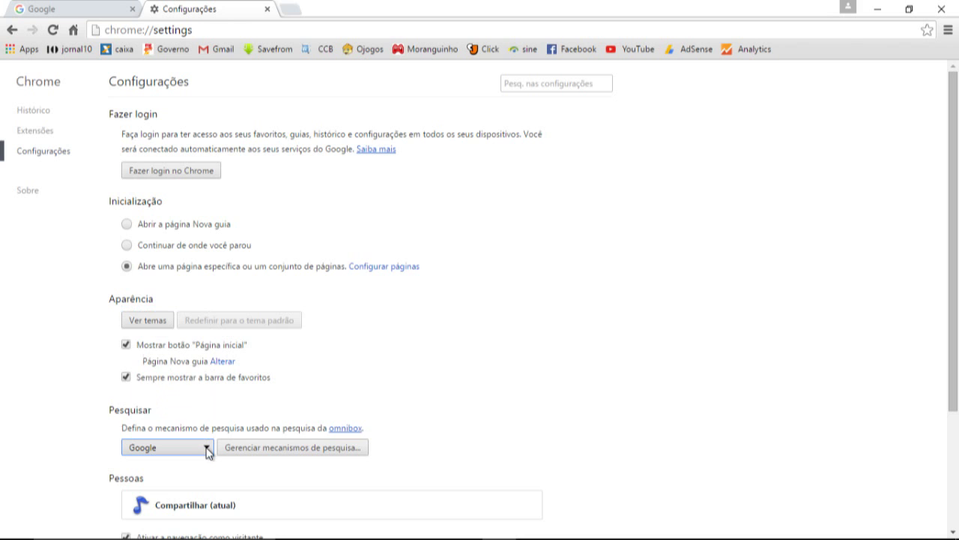
pyautogui.click(264, 449)
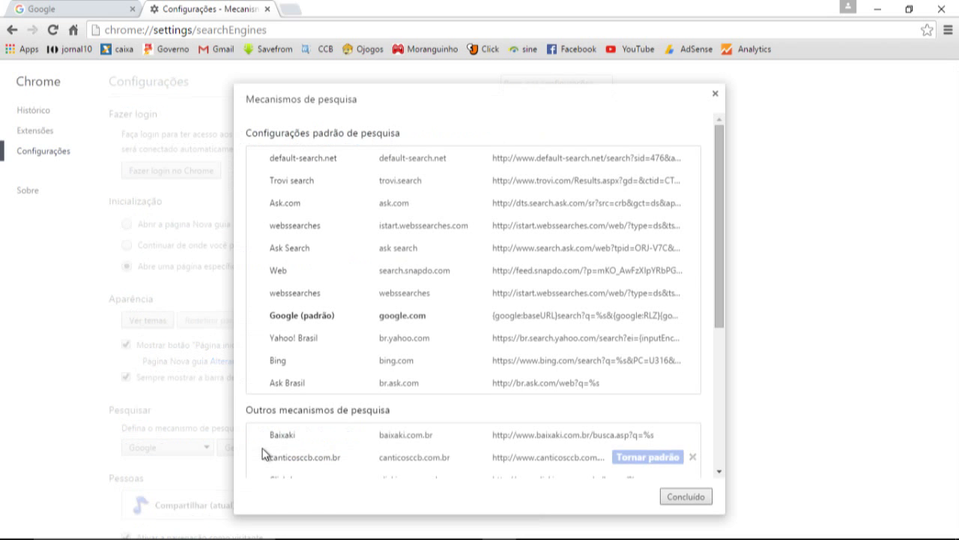
pyautogui.click(264, 454)
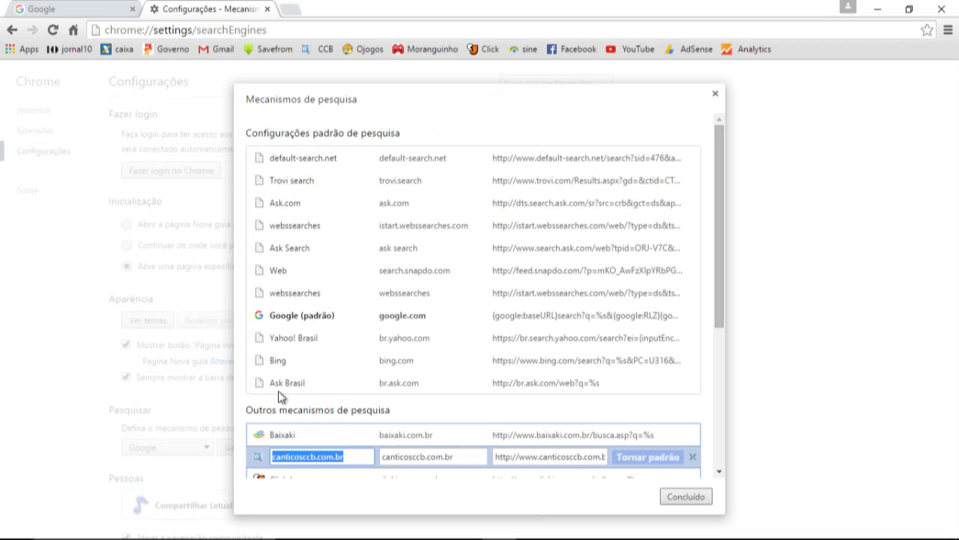
pyautogui.click(310, 247)
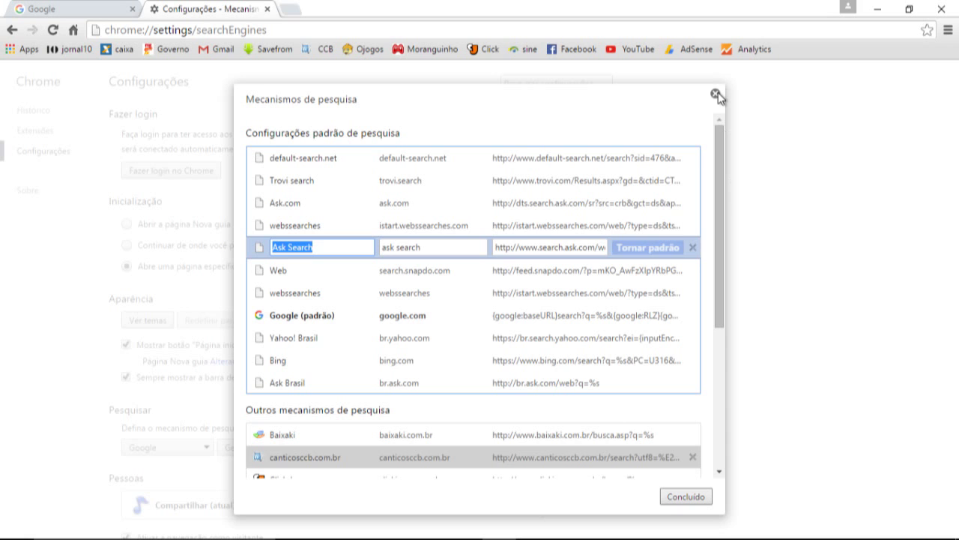
pyautogui.click(716, 95)
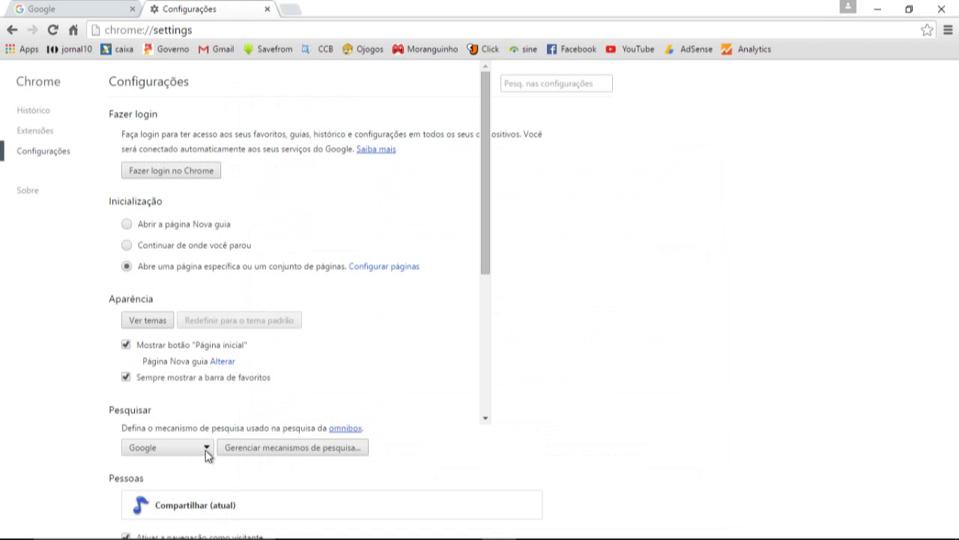
# Check the Google start page, then review the search engine management list in the settings again and close it.
pyautogui.click(82, 11)
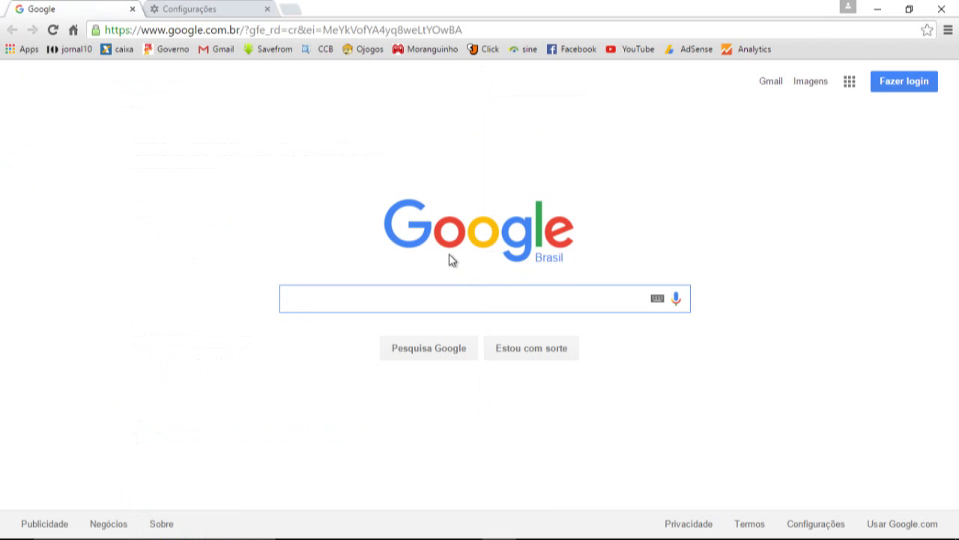
pyautogui.click(202, 9)
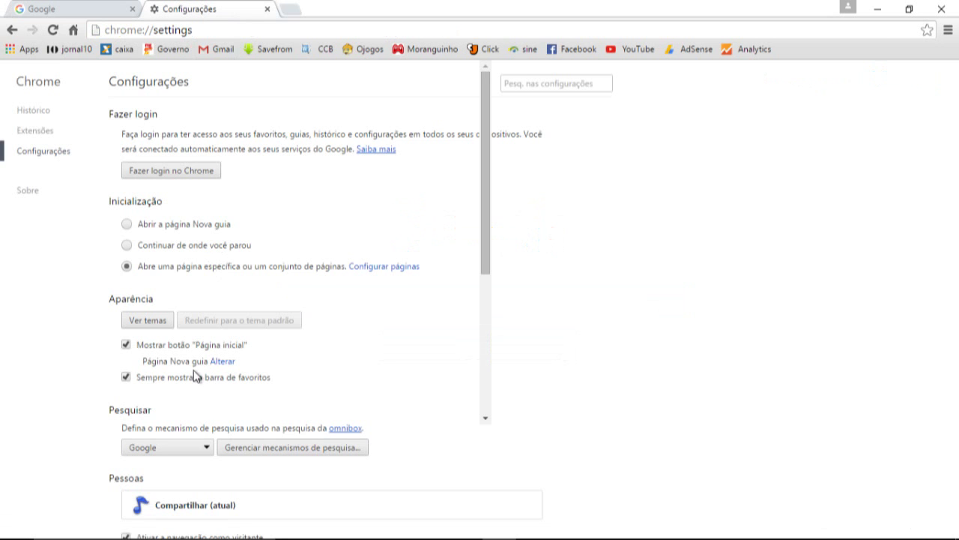
pyautogui.click(264, 447)
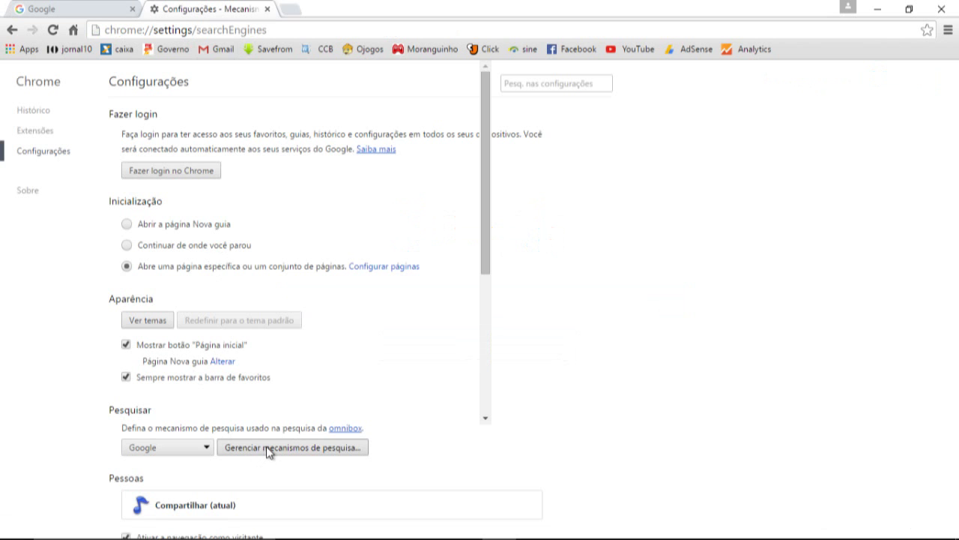
pyautogui.click(266, 448)
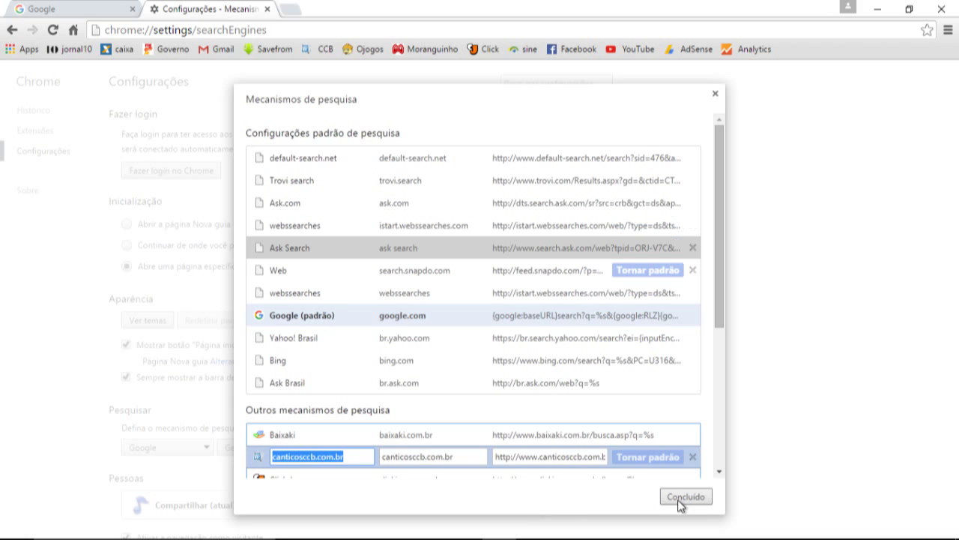
pyautogui.click(716, 95)
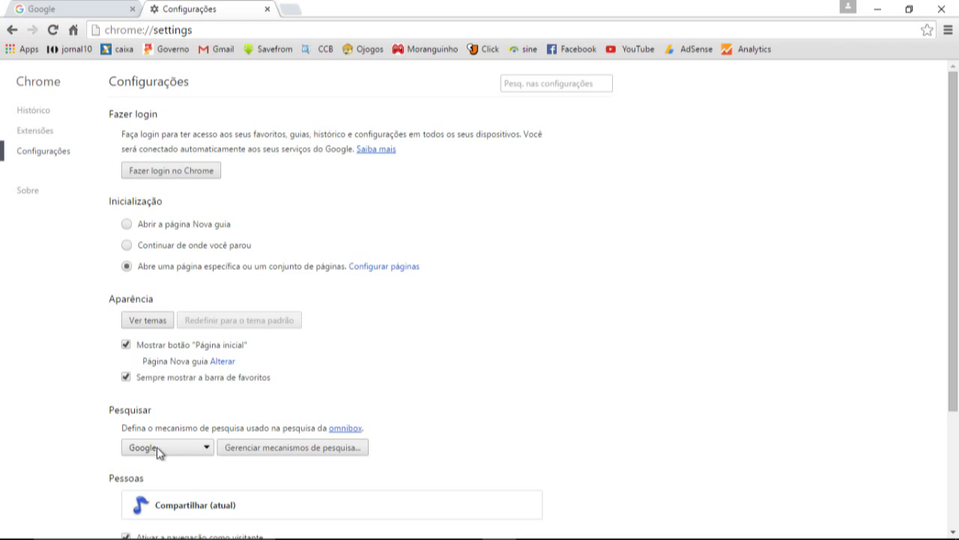
# View the Google start page and reopen the browser settings from there.
pyautogui.click(52, 9)
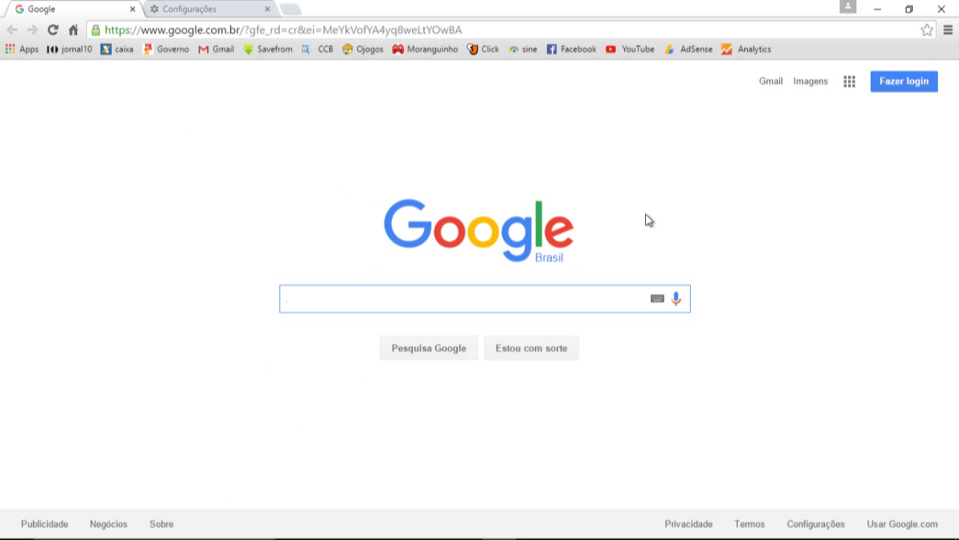
pyautogui.click(948, 31)
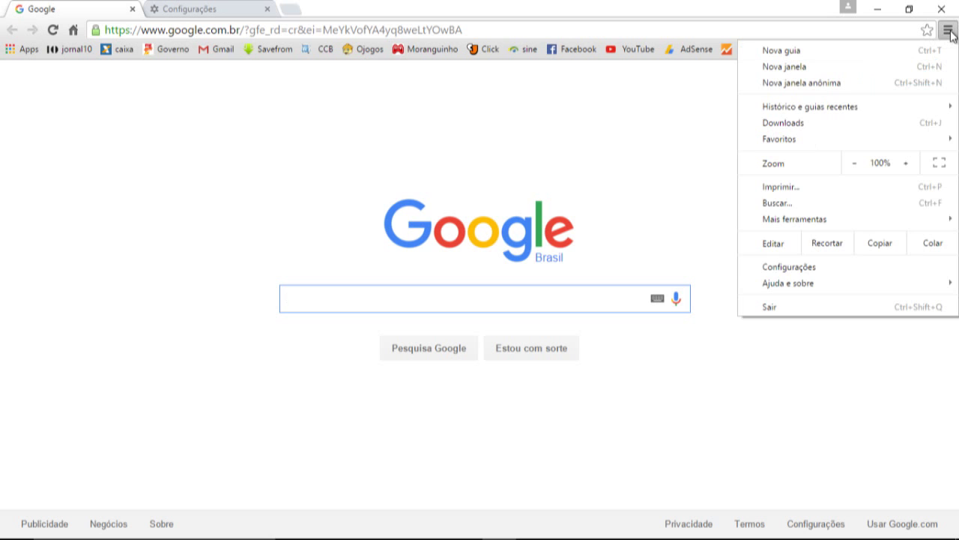
pyautogui.click(800, 269)
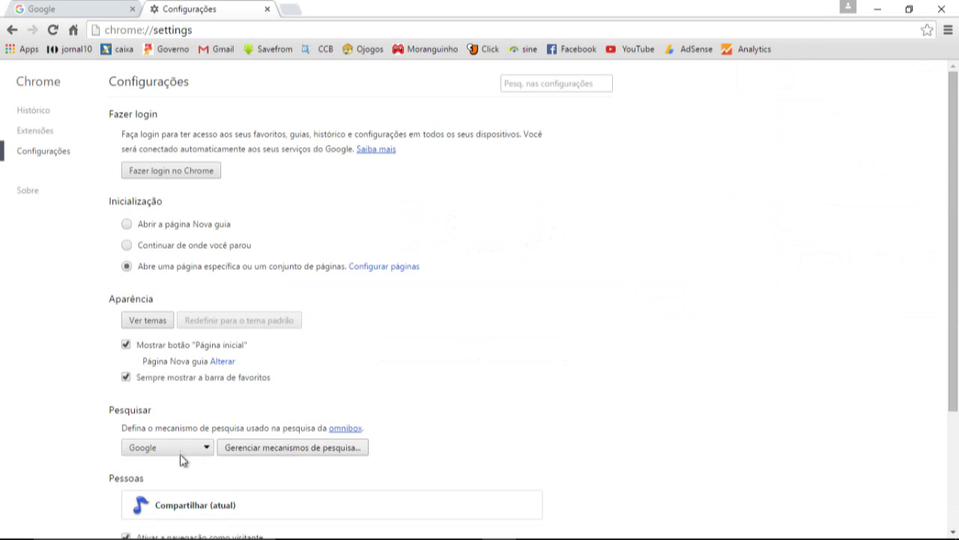
# Inspect the default Google entry in the "Mecanismos de pesquisa" list by opening its fields for editing, and close the list.
pyautogui.click(287, 454)
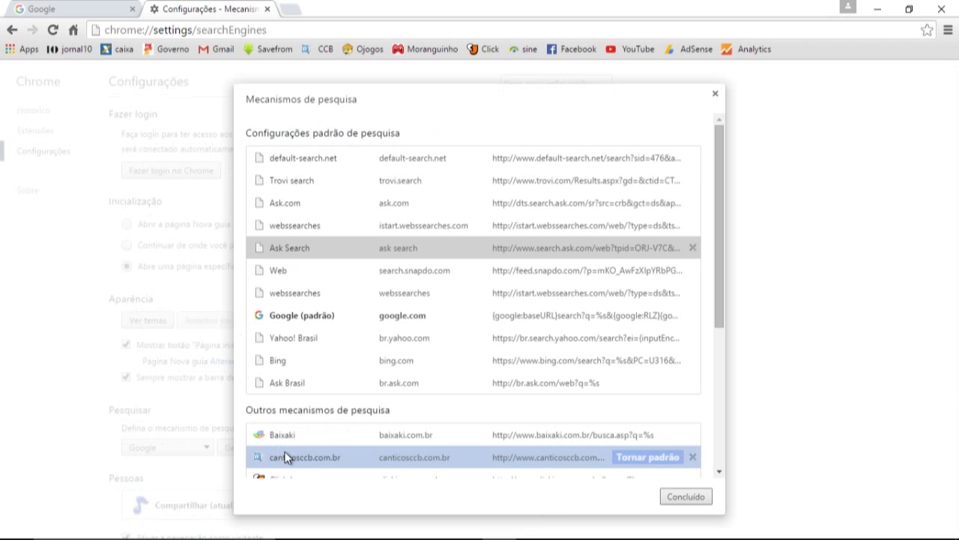
pyautogui.doubleClick(329, 316)
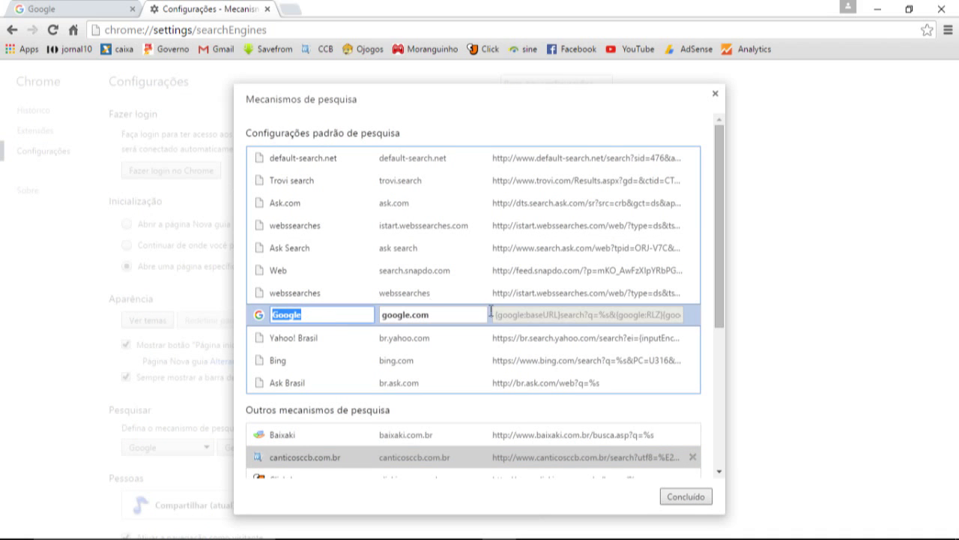
pyautogui.click(672, 501)
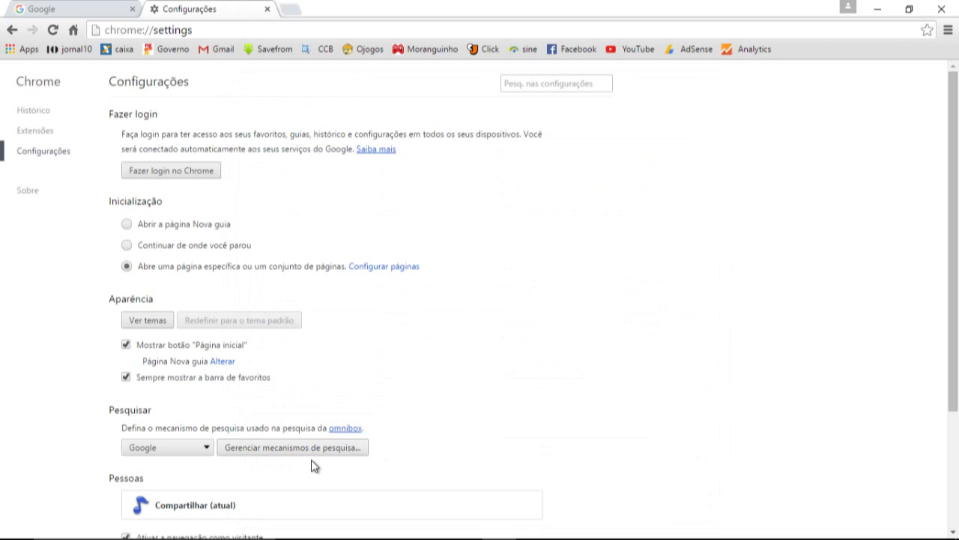
# Return to the Google start page, close the "Configurações" page and minimize the browser to show the Windows desktop.
pyautogui.click(94, 12)
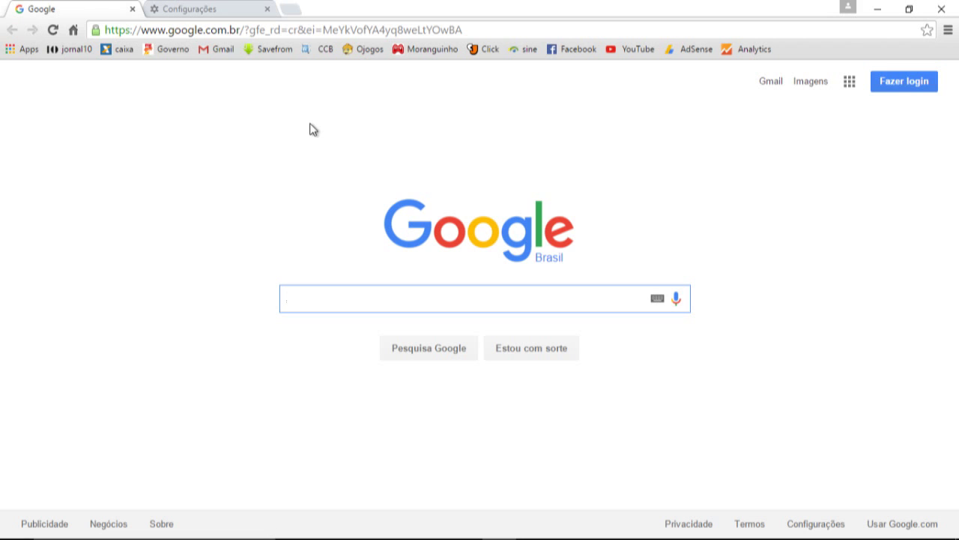
pyautogui.click(267, 9)
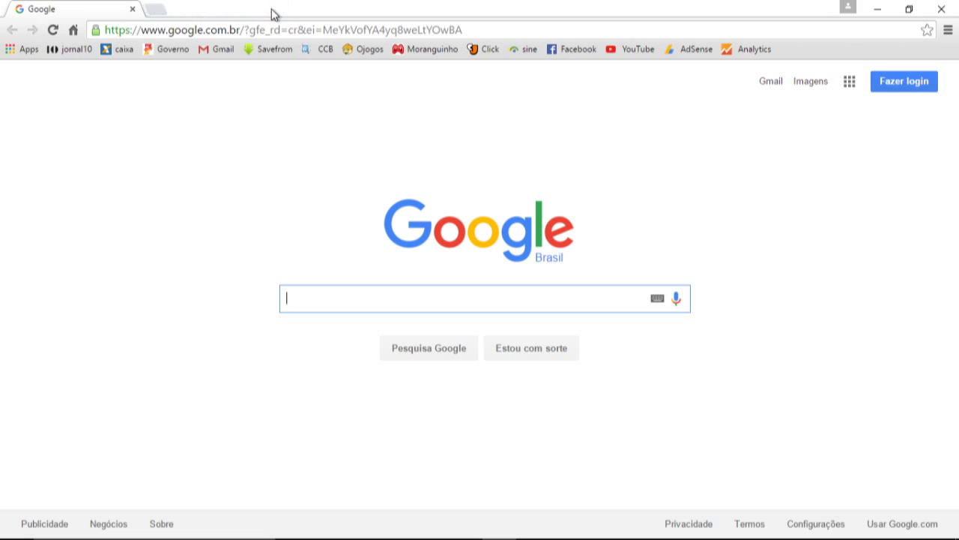
pyautogui.click(881, 9)
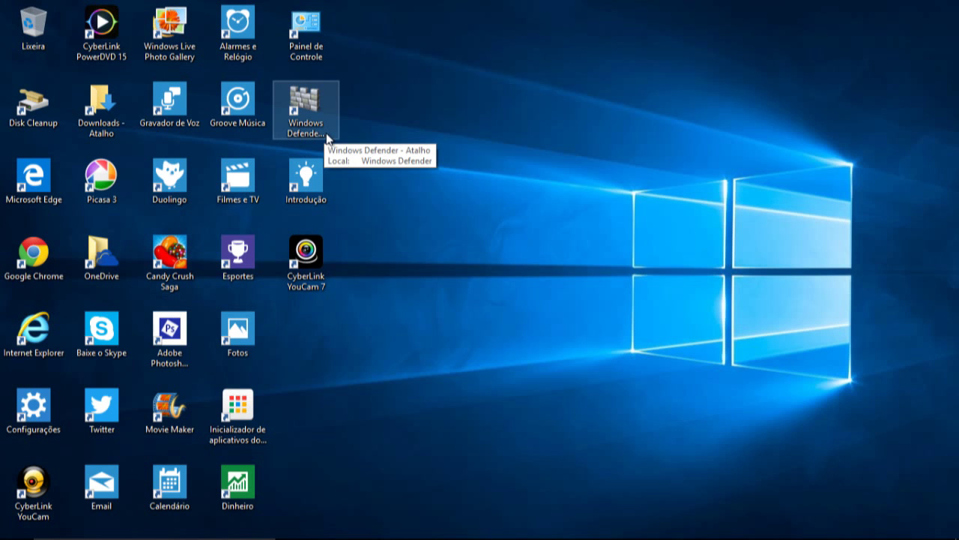
pyautogui.moveTo(402, 534)
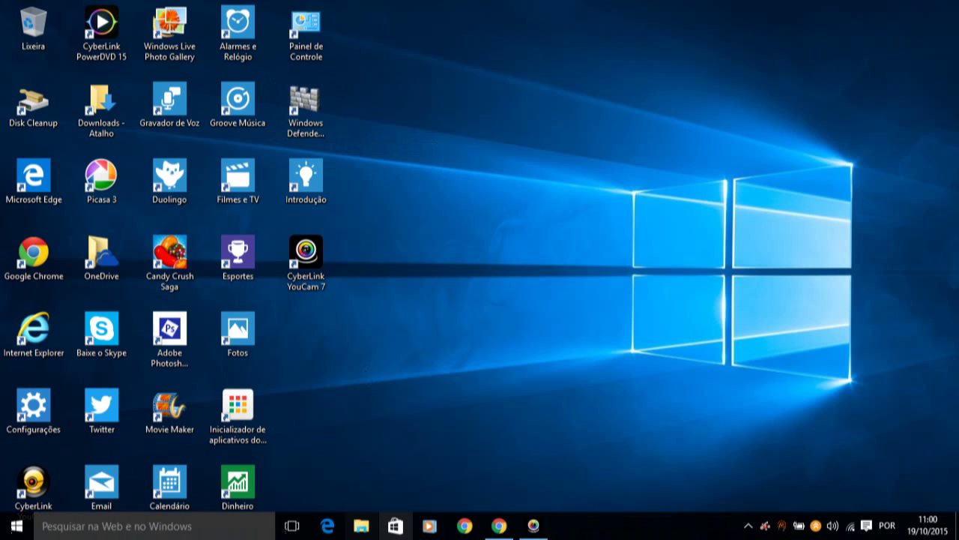